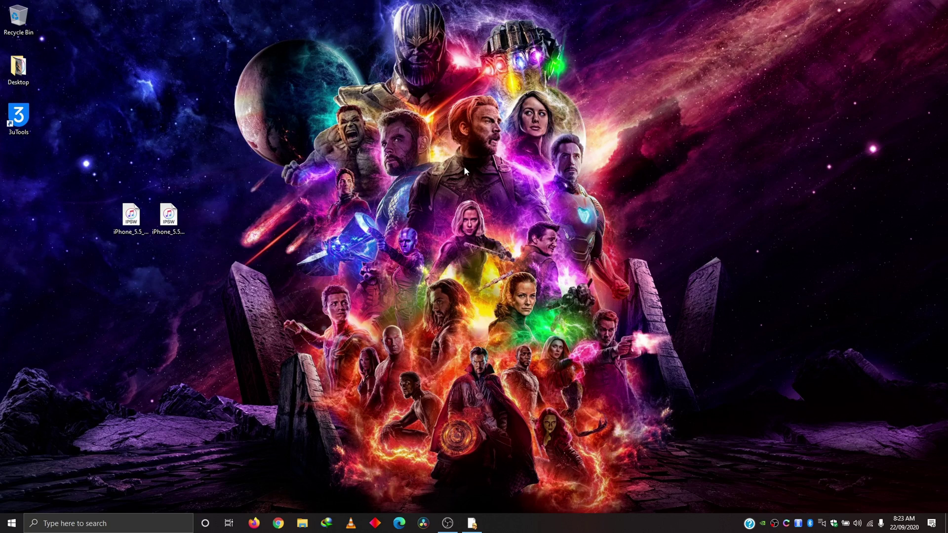
double_click(22, 115)
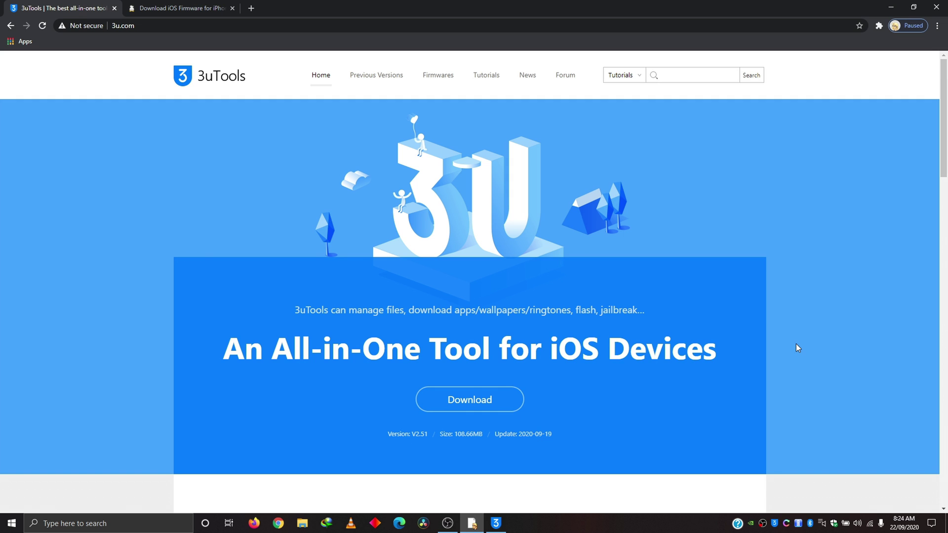
scroll(796, 344, down, 7)
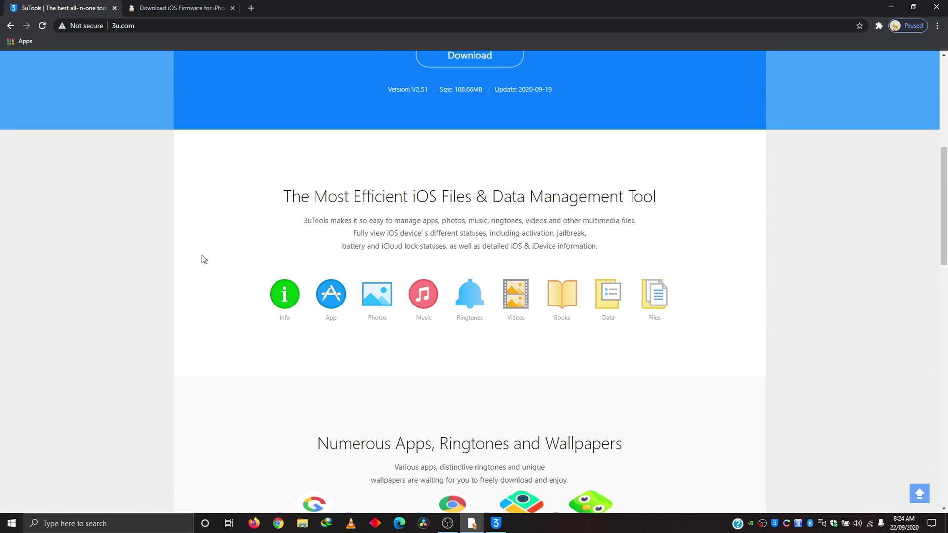
scroll(694, 322, down, 4)
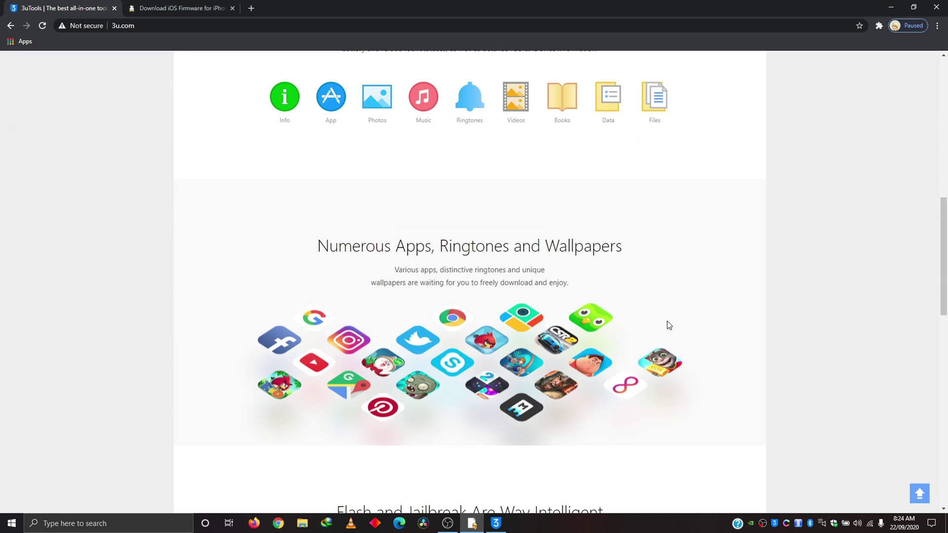
scroll(571, 391, down, 6)
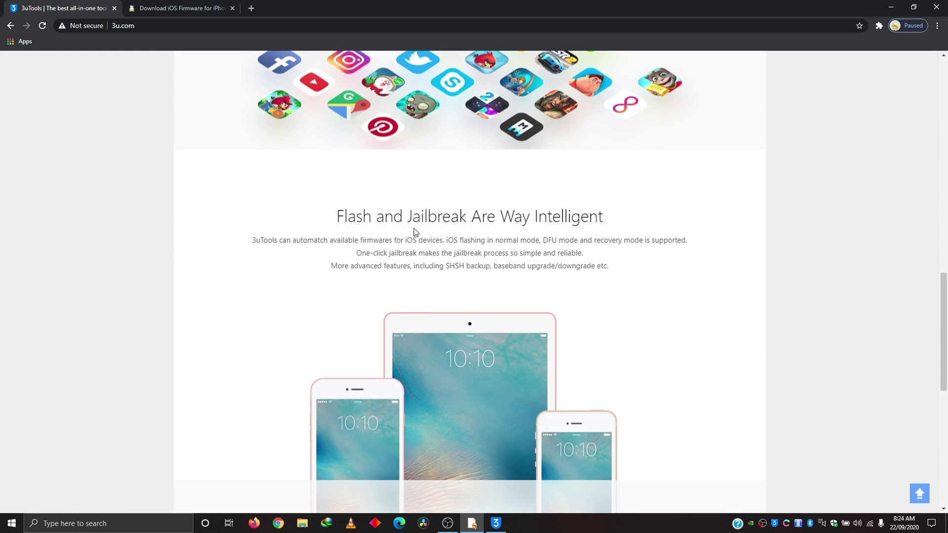
scroll(498, 339, down, 5)
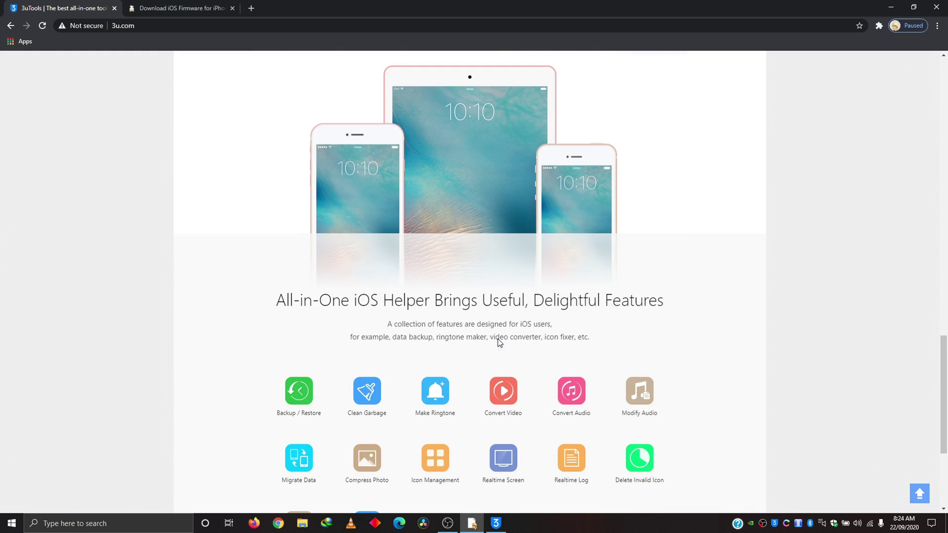
scroll(544, 352, down, 4)
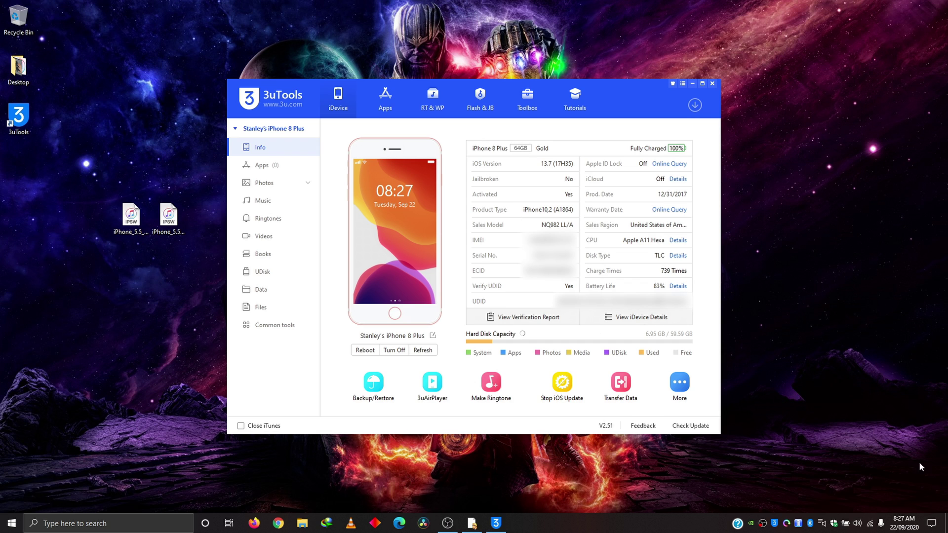
Step: Dismiss the iPhone connection notification and tick Close iTunes in 3uTools
click(931, 467)
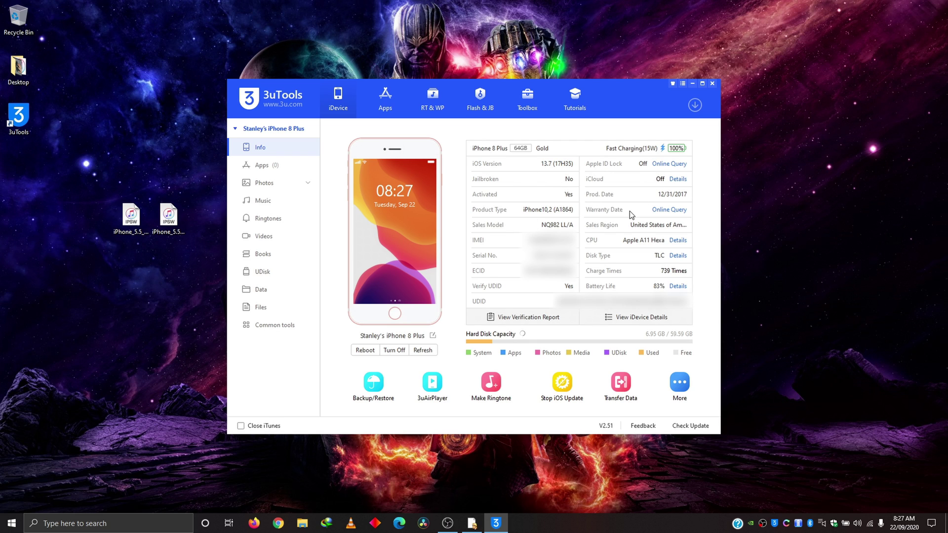
click(248, 423)
Step: Back up all iPhone data (115.78 MB) via Backup/Restore and return to the Info page
click(373, 384)
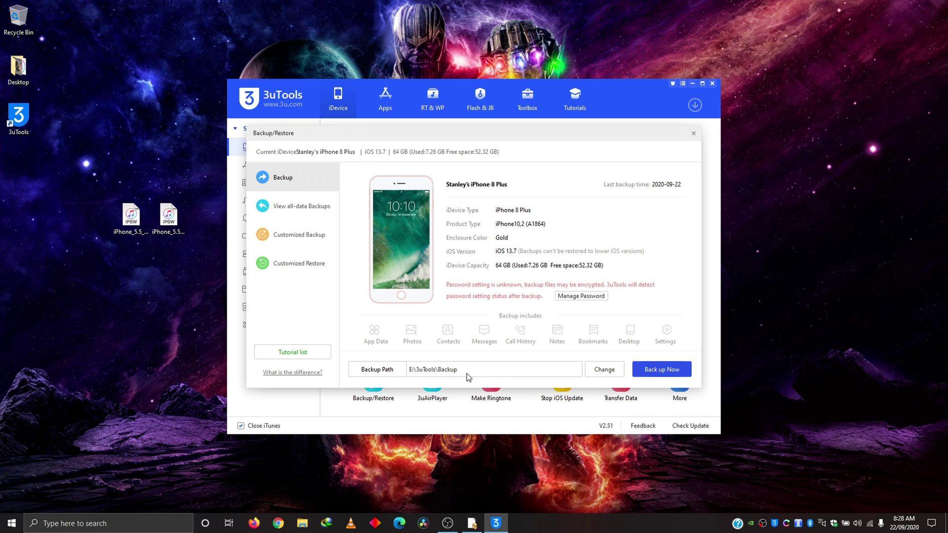
click(663, 371)
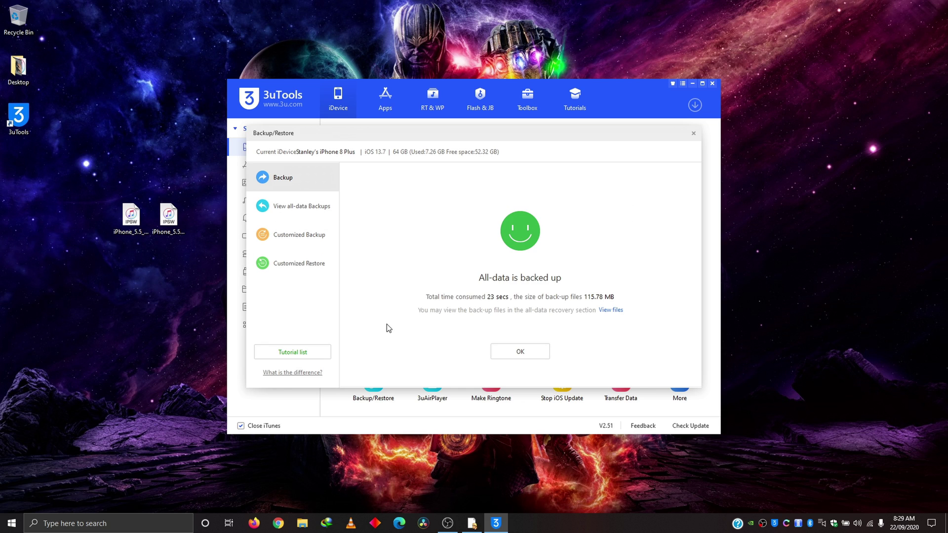
click(528, 353)
click(694, 133)
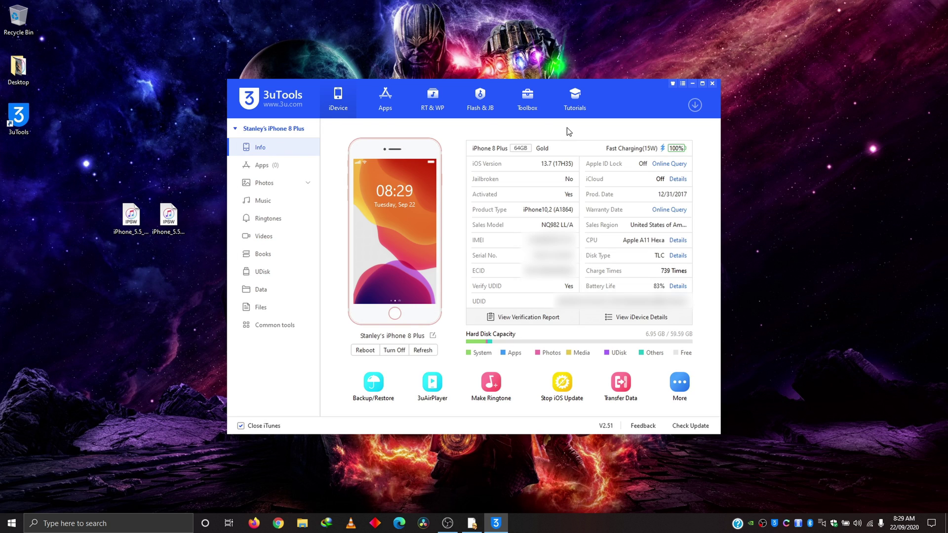
Step: View the Easy Flash firmware list (14.0, 13.7), then bring up the ipsw.me page in Chrome
click(488, 96)
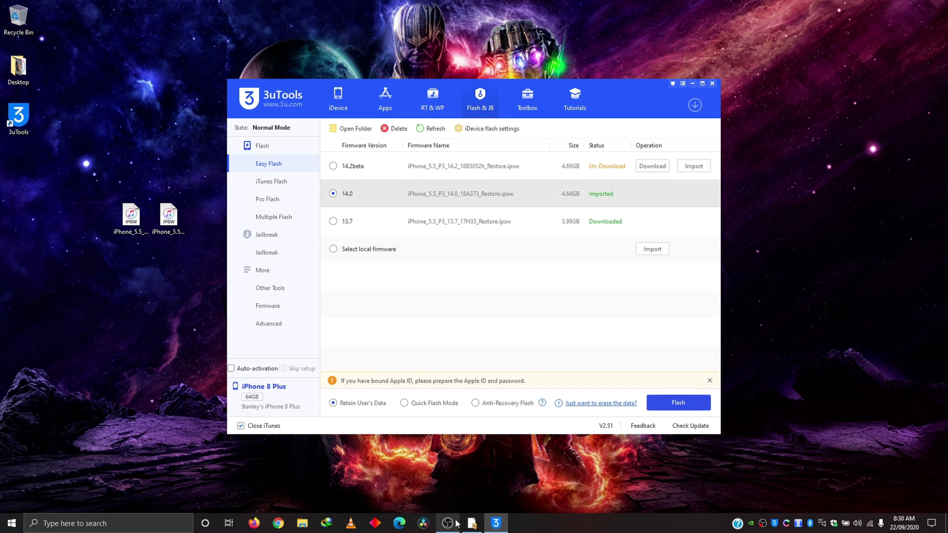
click(471, 524)
click(145, 9)
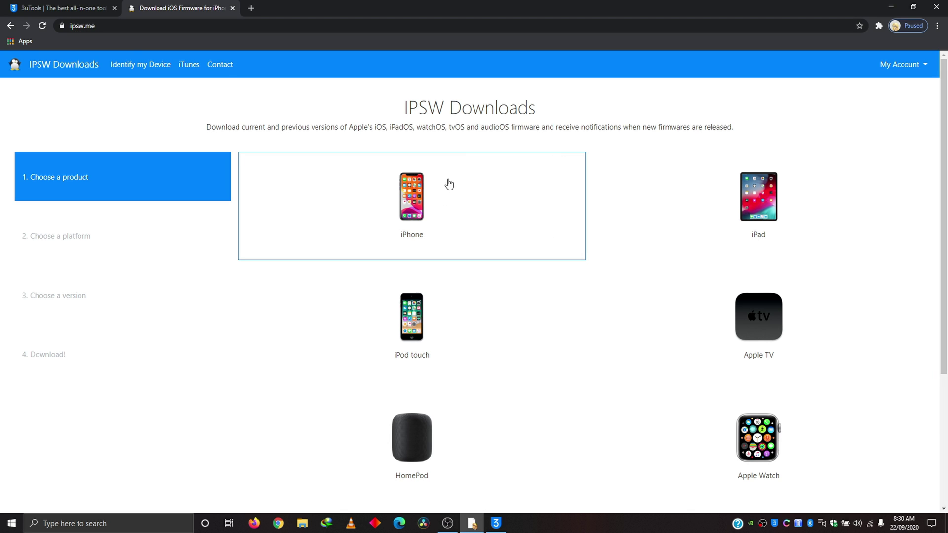
Step: Browse the iPhone models on ipsw.me and open the iPhone 8 Plus (Global) IPSW list
click(415, 205)
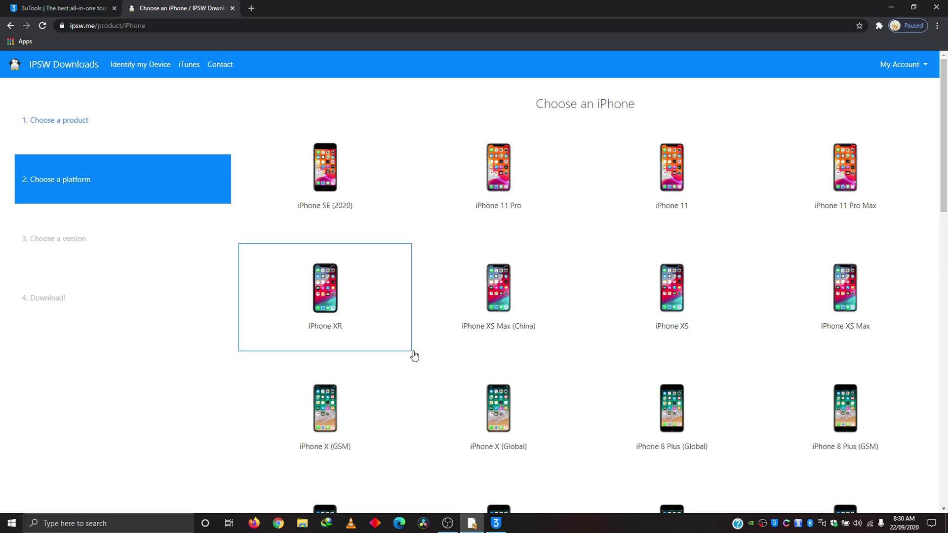
scroll(756, 368, down, 15)
scroll(747, 367, up, 15)
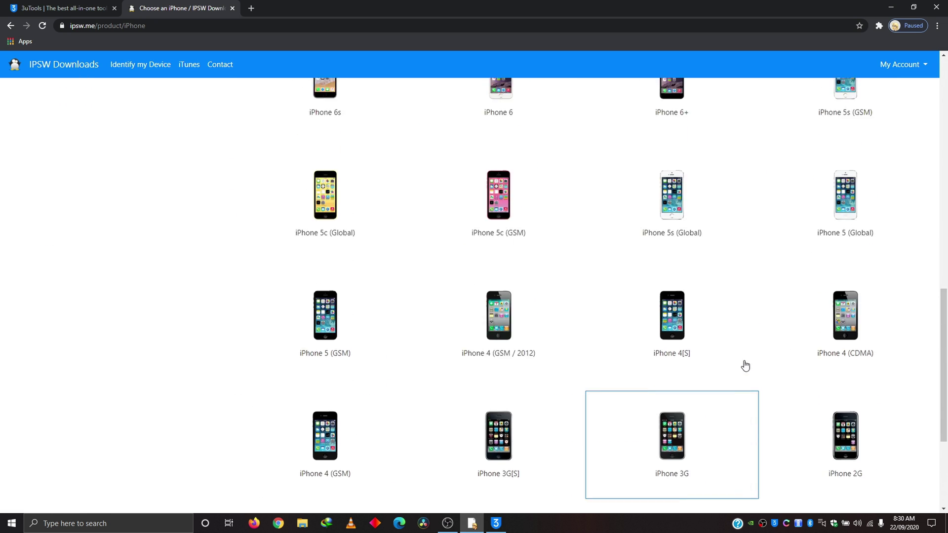
scroll(745, 351, down, 15)
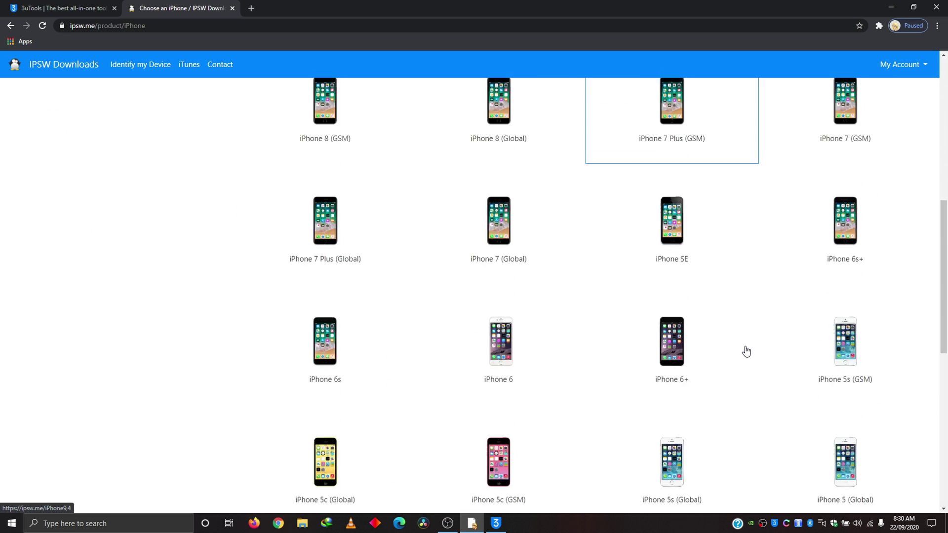
scroll(746, 352, up, 15)
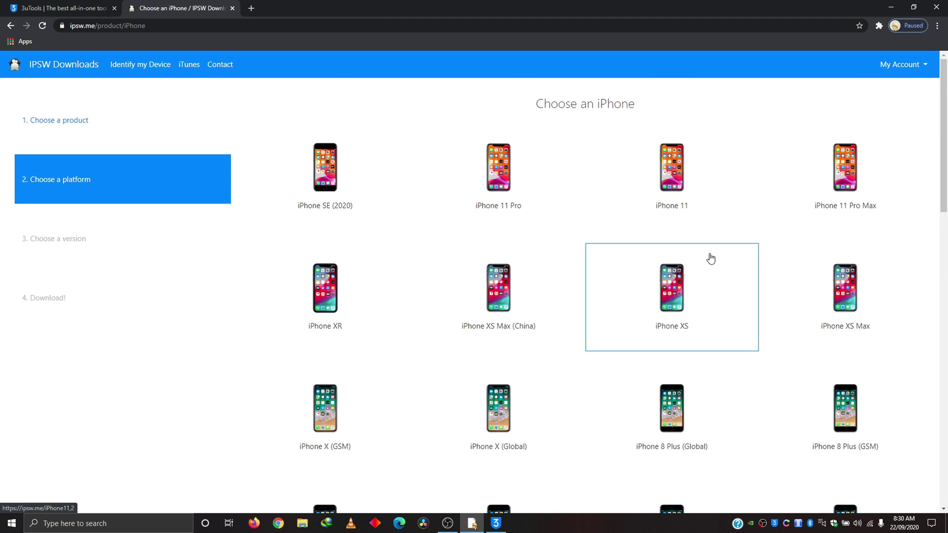
click(680, 418)
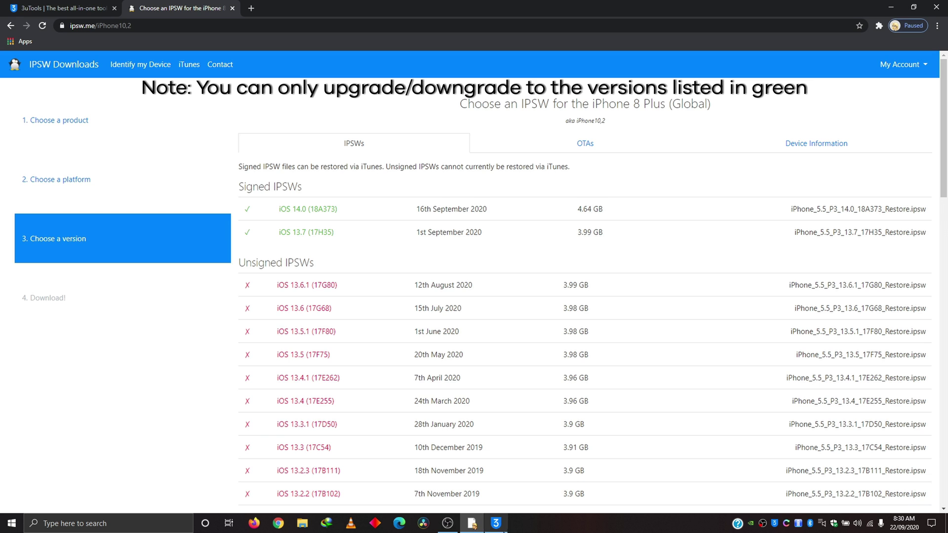
click(496, 523)
drag(618, 93, 776, 142)
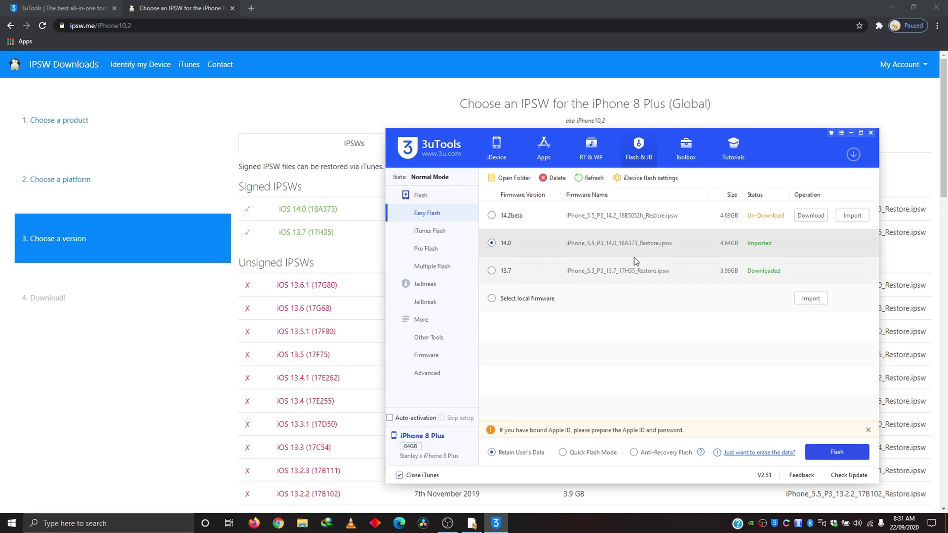
click(309, 222)
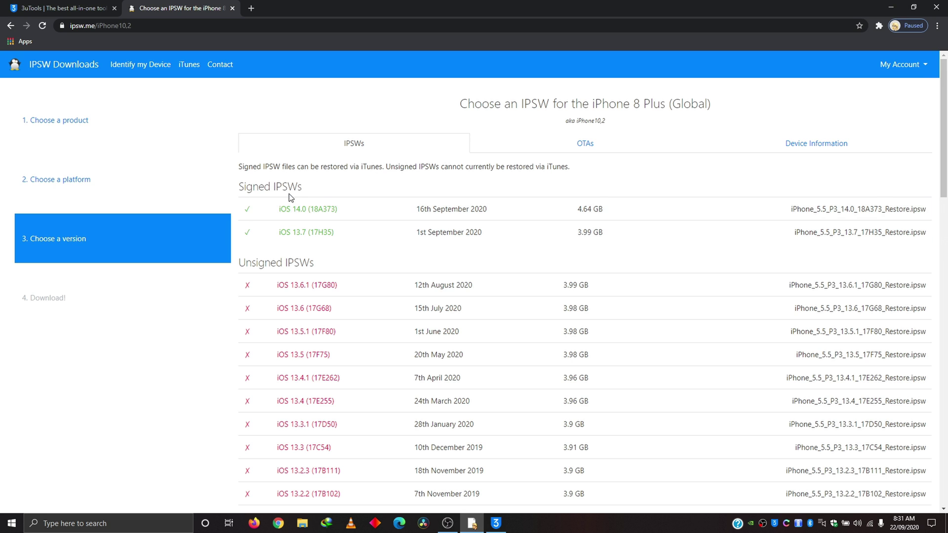
Step: Download the 4.64 GB iOS 14.0 (18A373) IPSW from ipsw.me
click(309, 209)
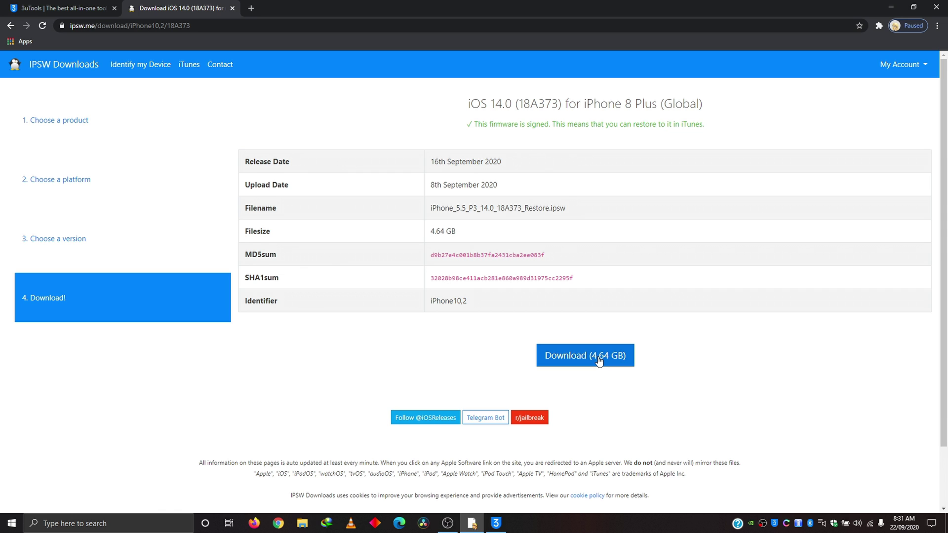
click(596, 361)
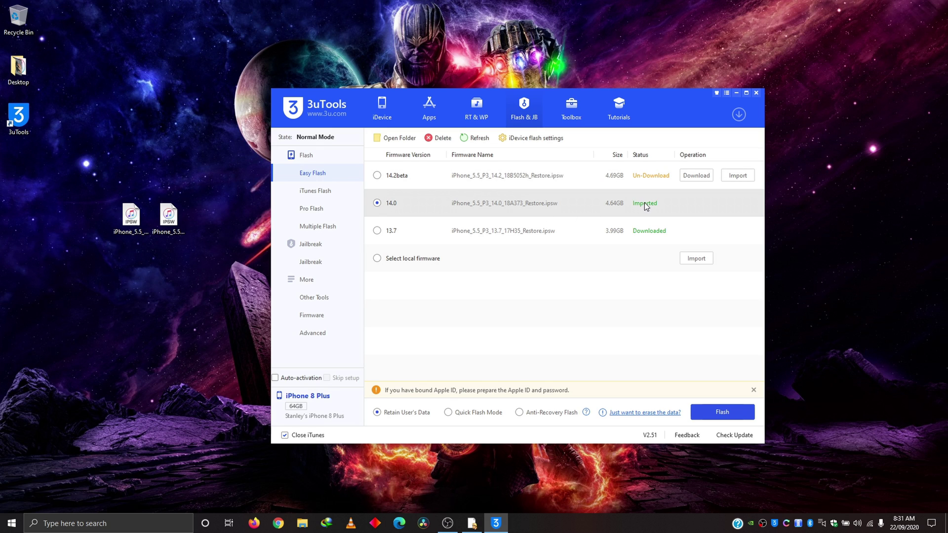
click(169, 226)
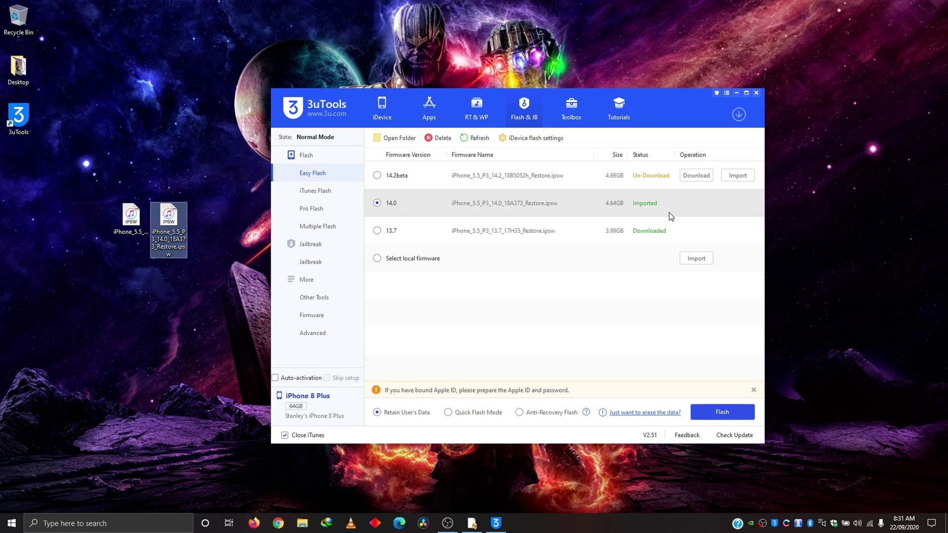
click(131, 218)
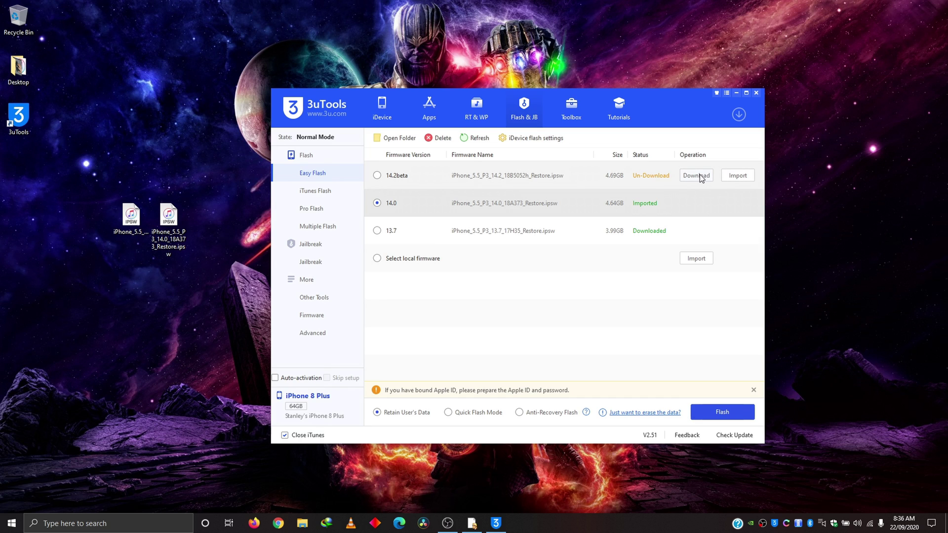
click(739, 176)
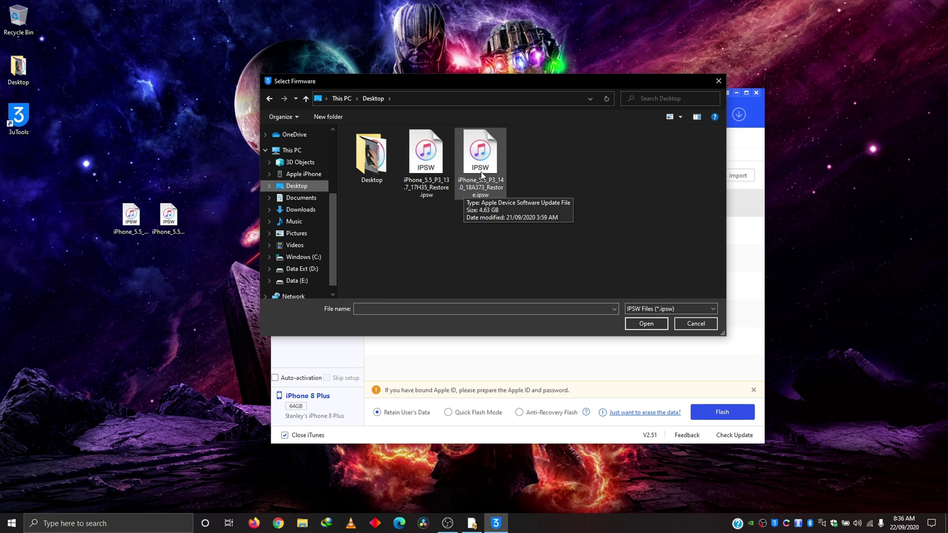
click(695, 323)
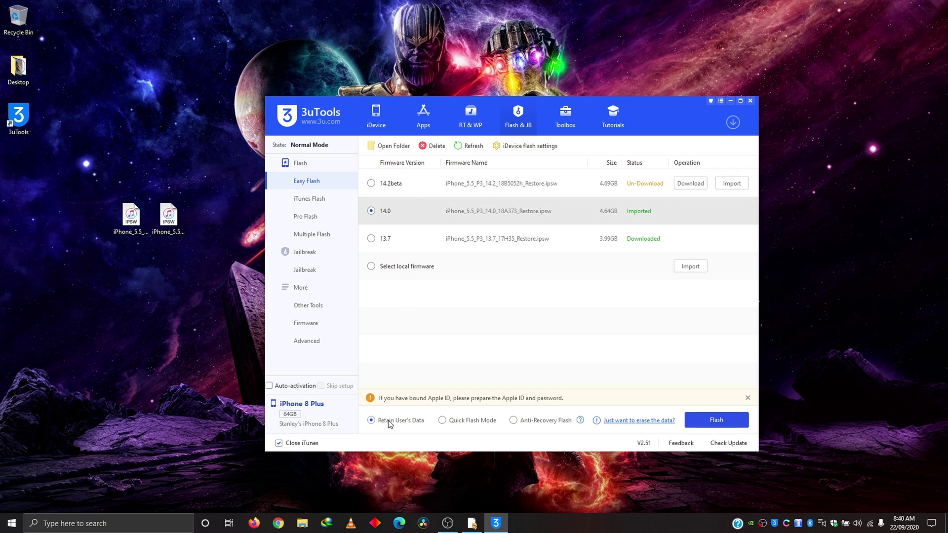
Step: Start Easy Flash with firmware 14.0 and Retain User's Data selected
mouse_move(390, 424)
mouse_move(458, 421)
click(716, 421)
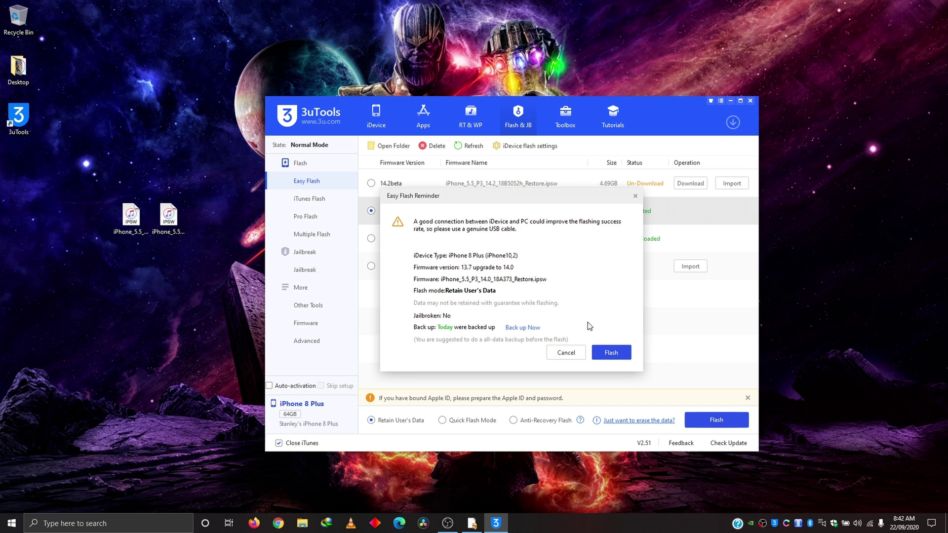
Step: Confirm the Easy Flash Reminder to begin the retain-data flash to iOS 14.0
click(611, 354)
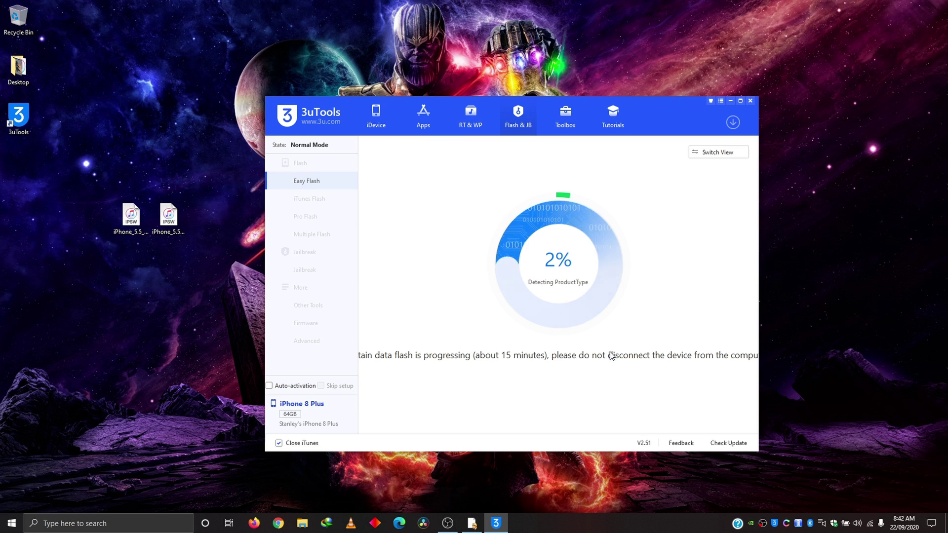